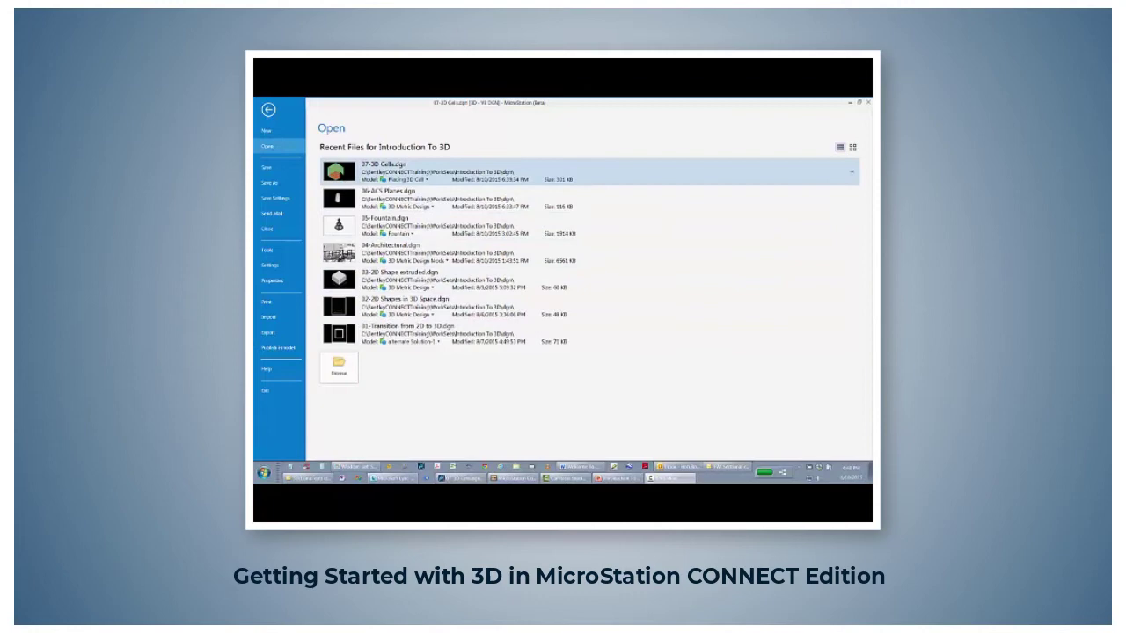
Step: Open 07-3D Cells.dgn from Recent Files and select the textured room model
click(345, 177)
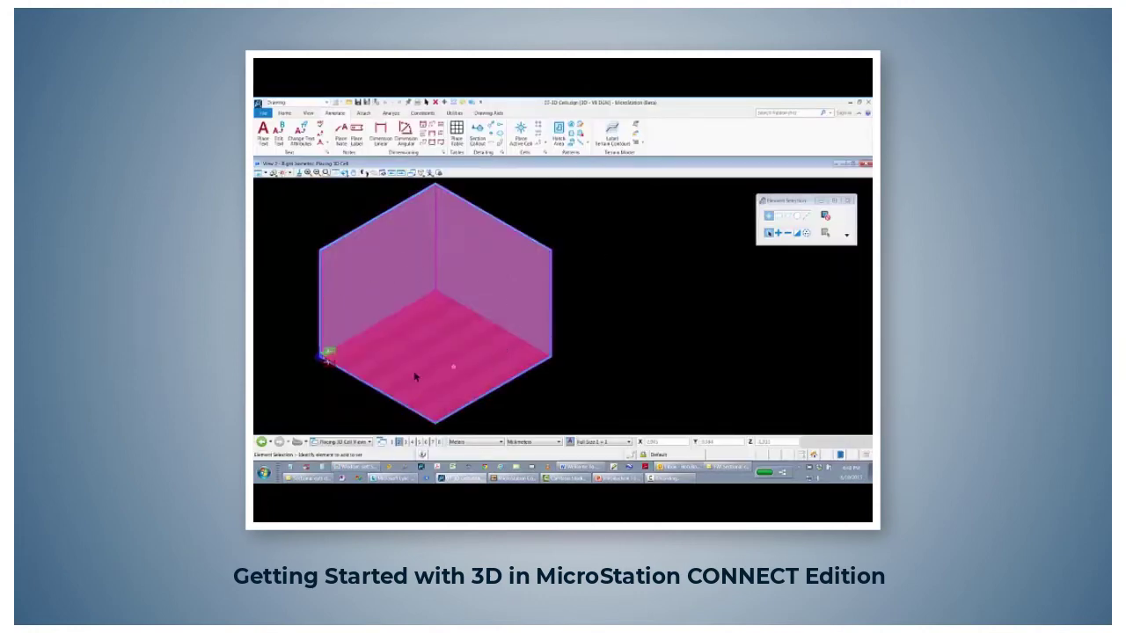
click(434, 342)
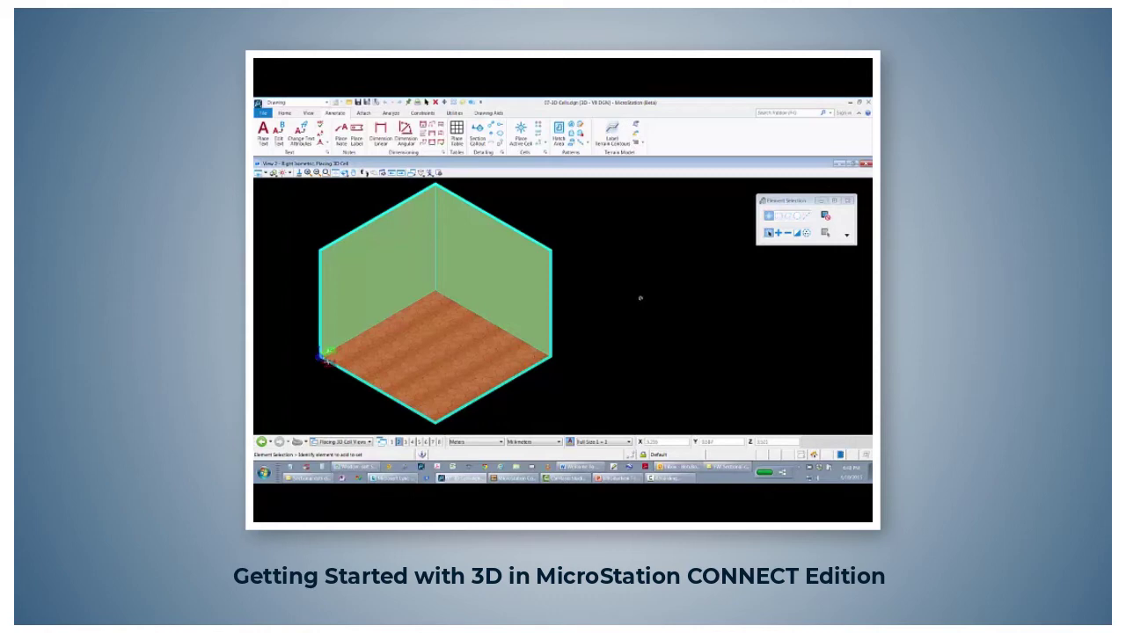
Step: Make Desk the cell to place from the Cell Library and lay its preview flat with AccuDraw top rotation
click(545, 153)
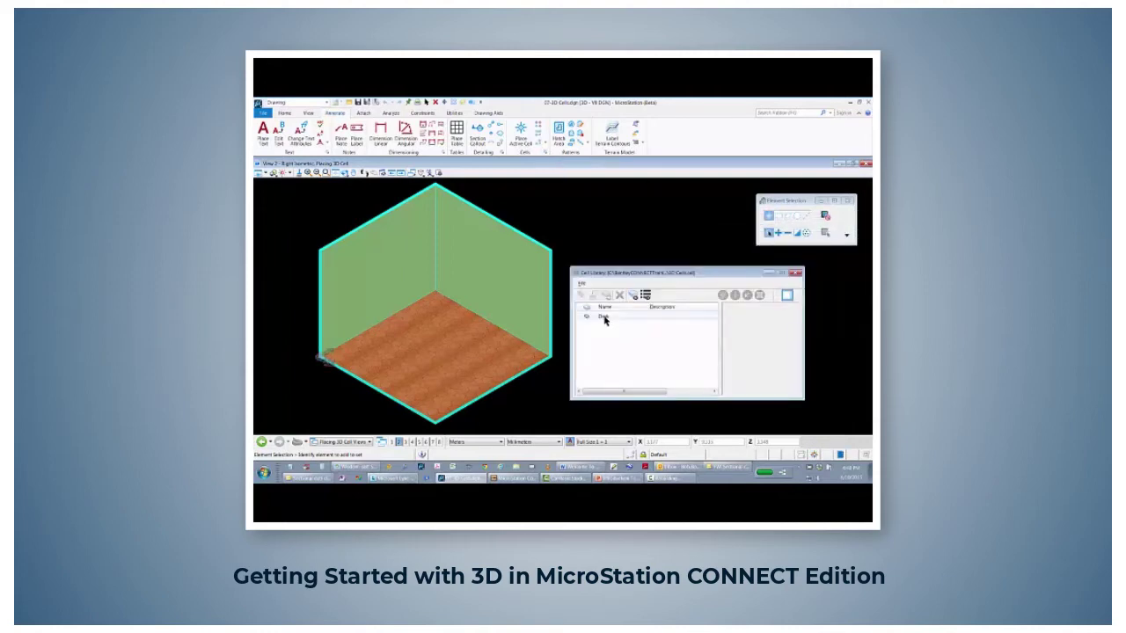
double_click(603, 317)
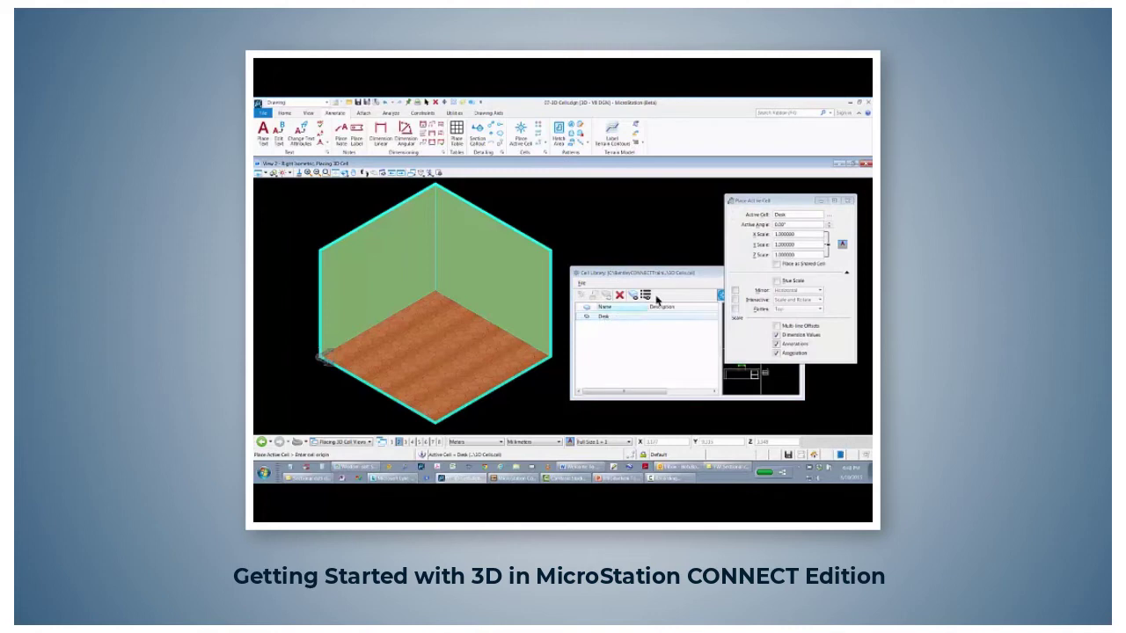
drag(781, 201, 761, 198)
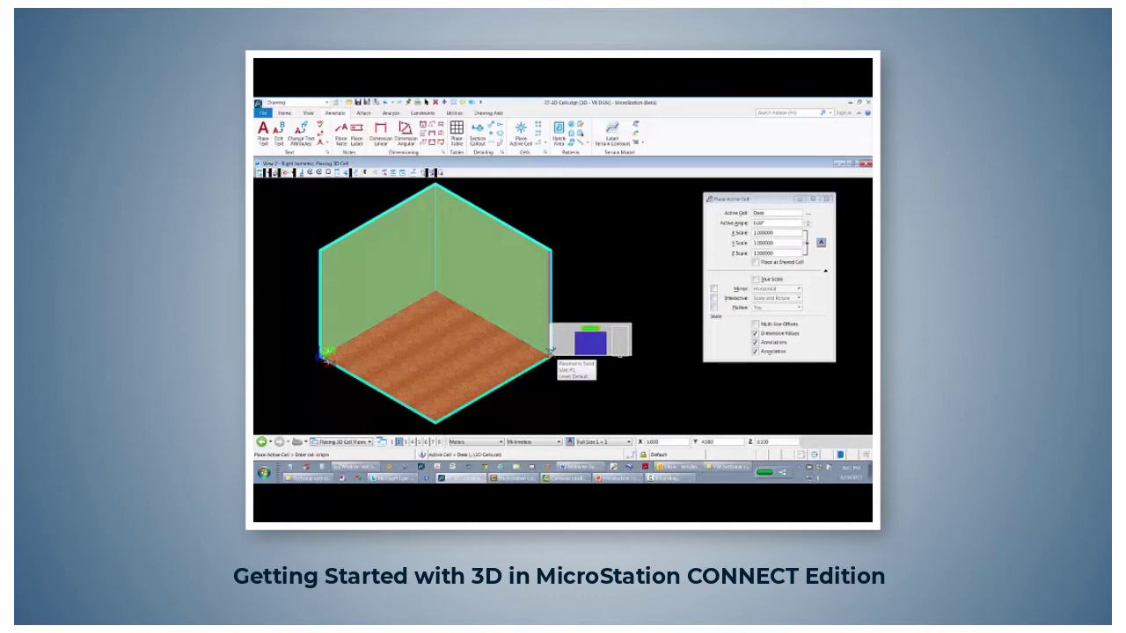
key(t)
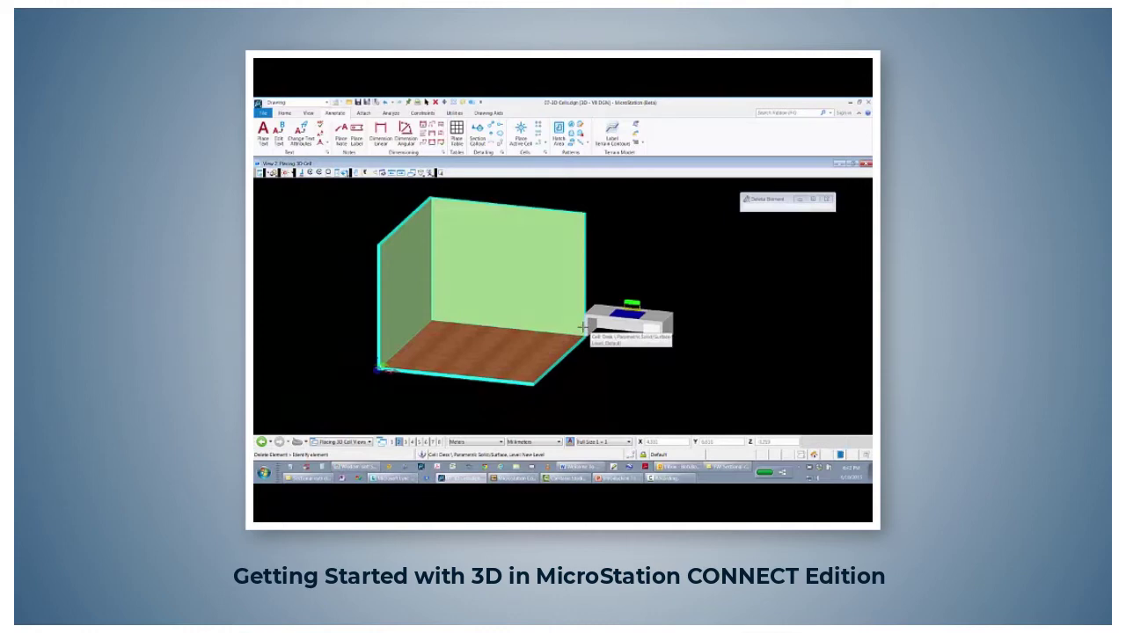
Step: Move the desk twice with the Move tool so it stands on the wooden floor inside the room
click(285, 114)
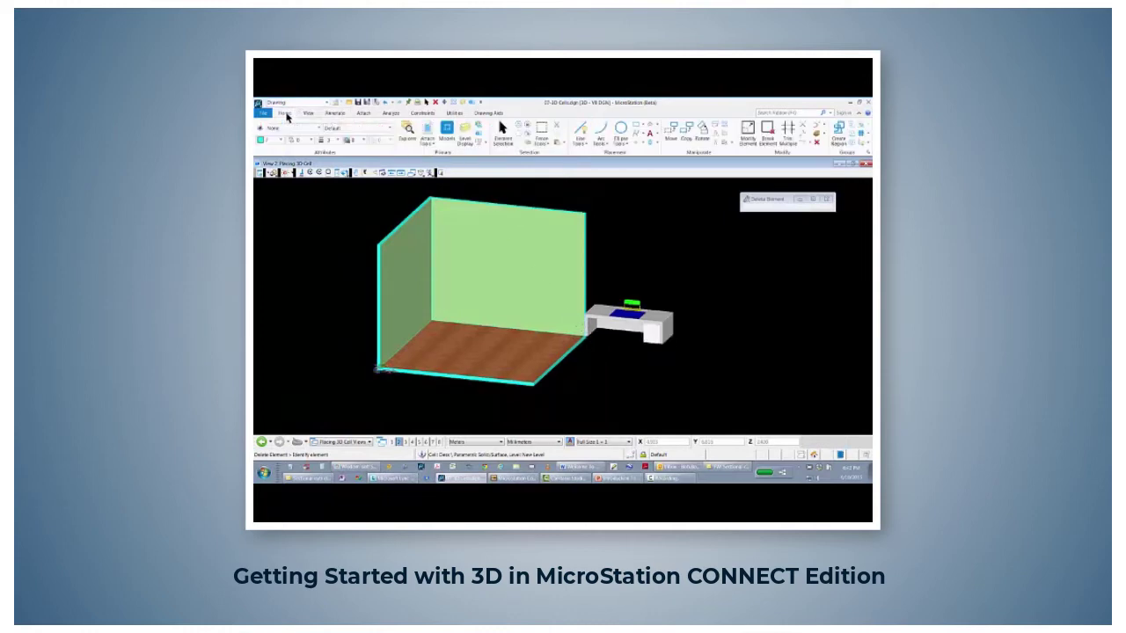
click(670, 132)
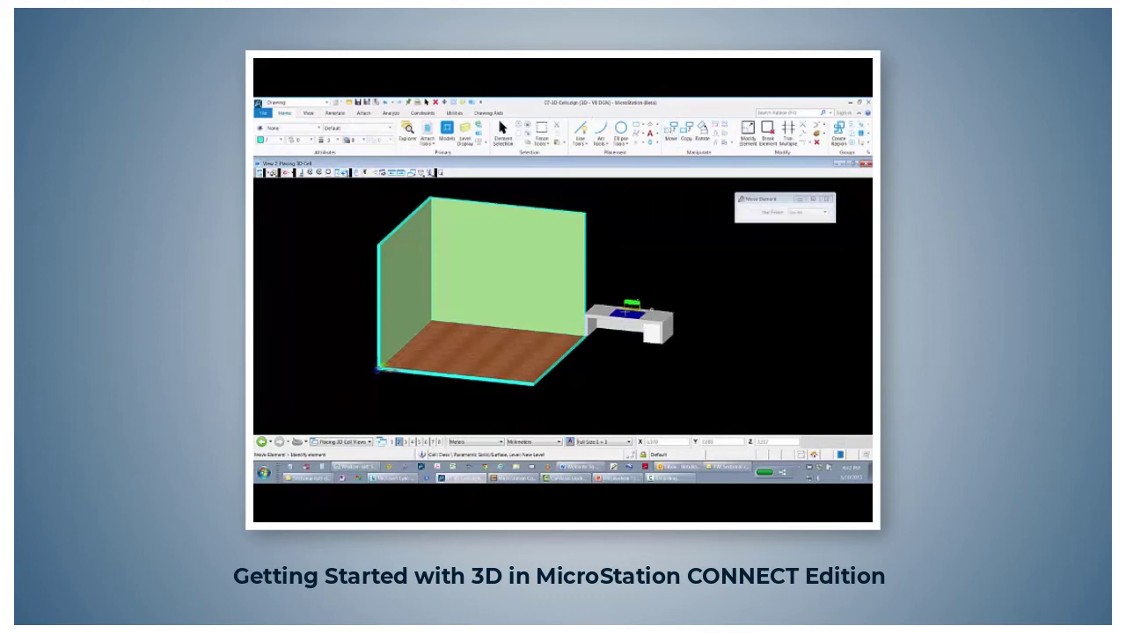
click(596, 300)
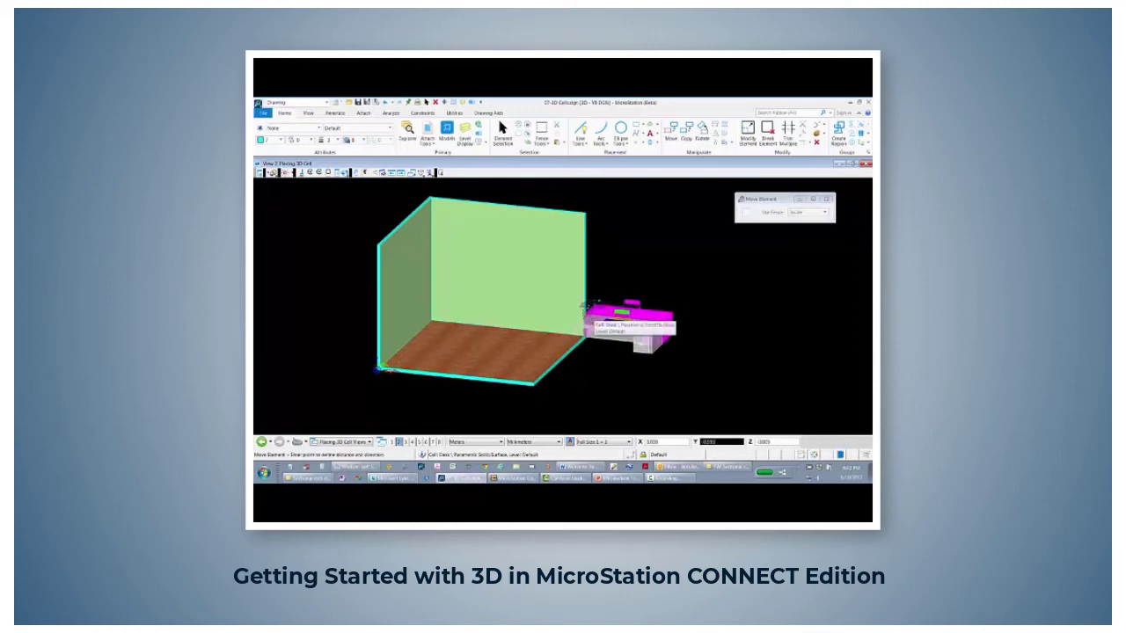
click(574, 313)
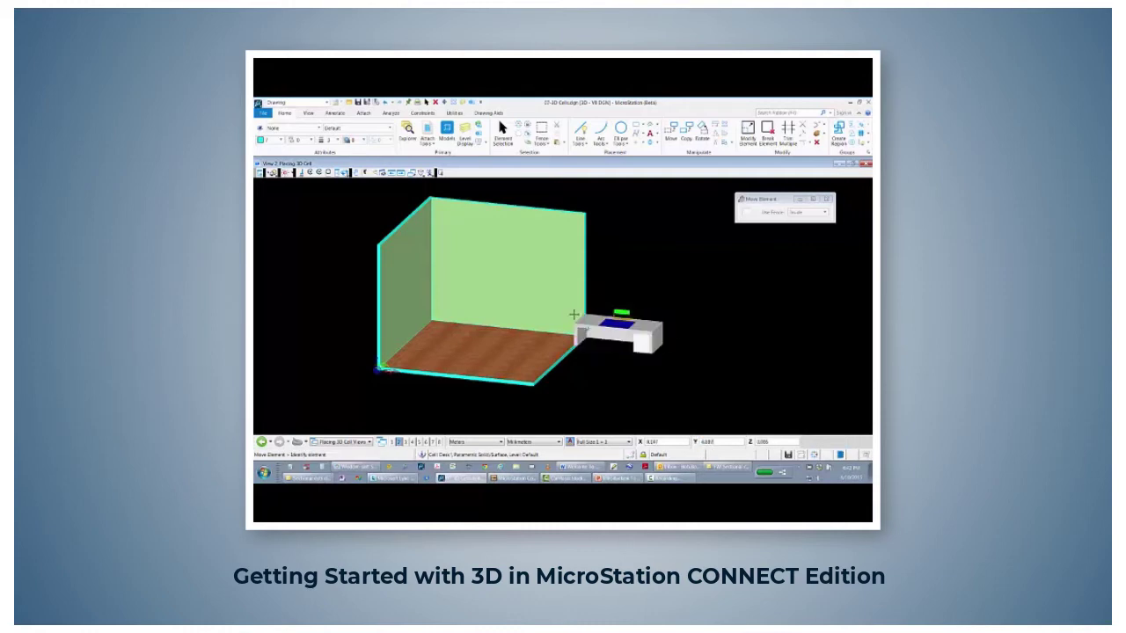
click(573, 315)
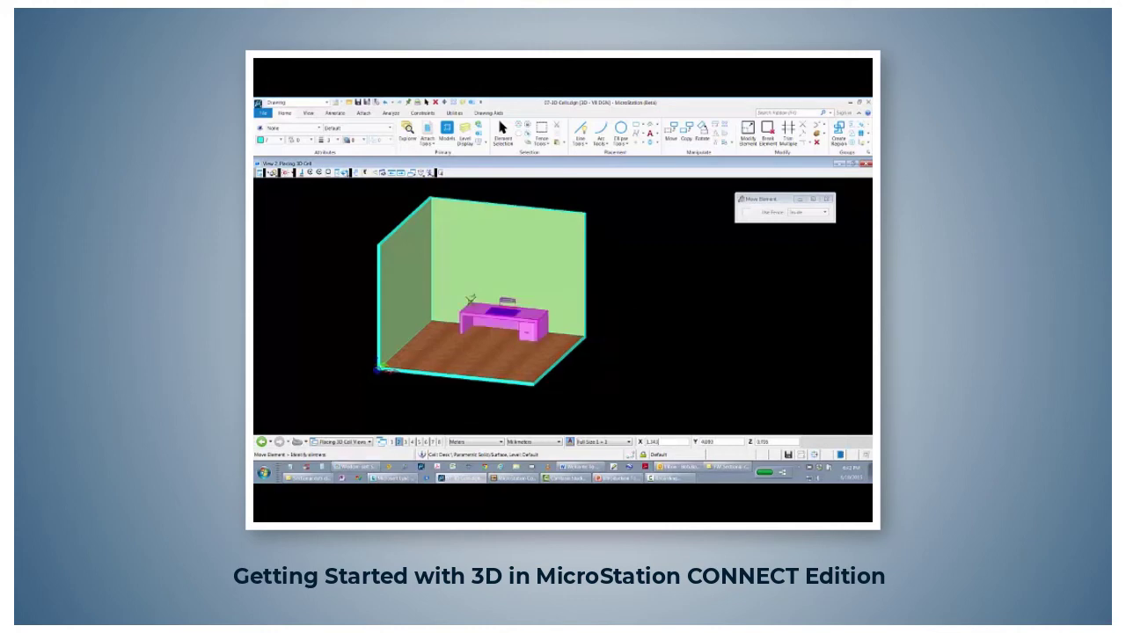
click(471, 302)
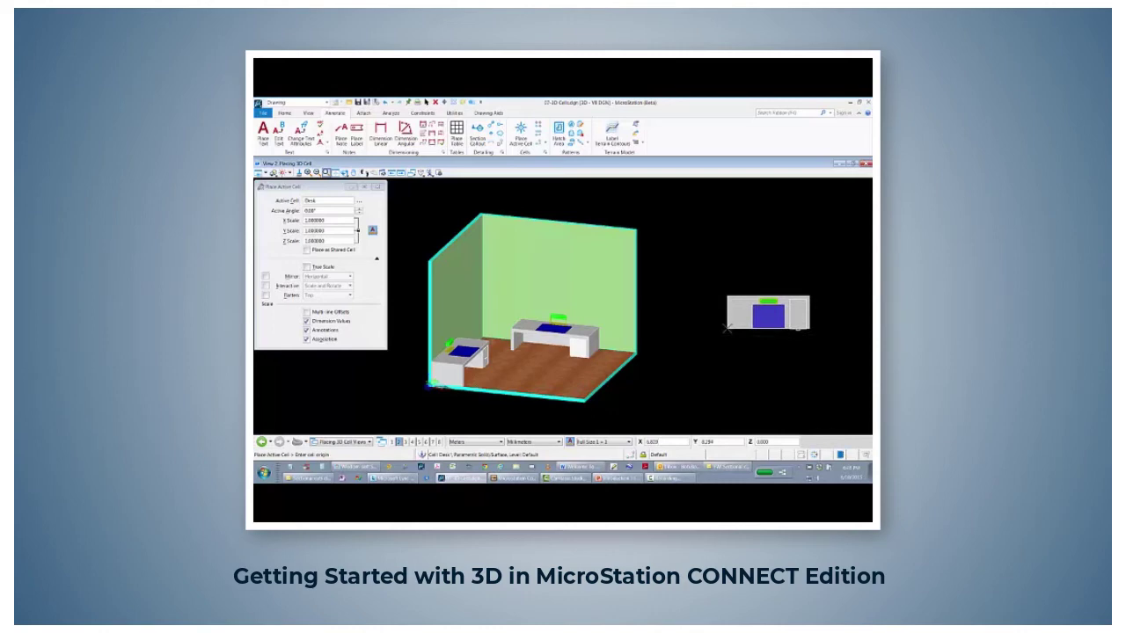
Step: Place another desk flat outside the room with AccuDraw T, then reset and resume placing desks
key(t)
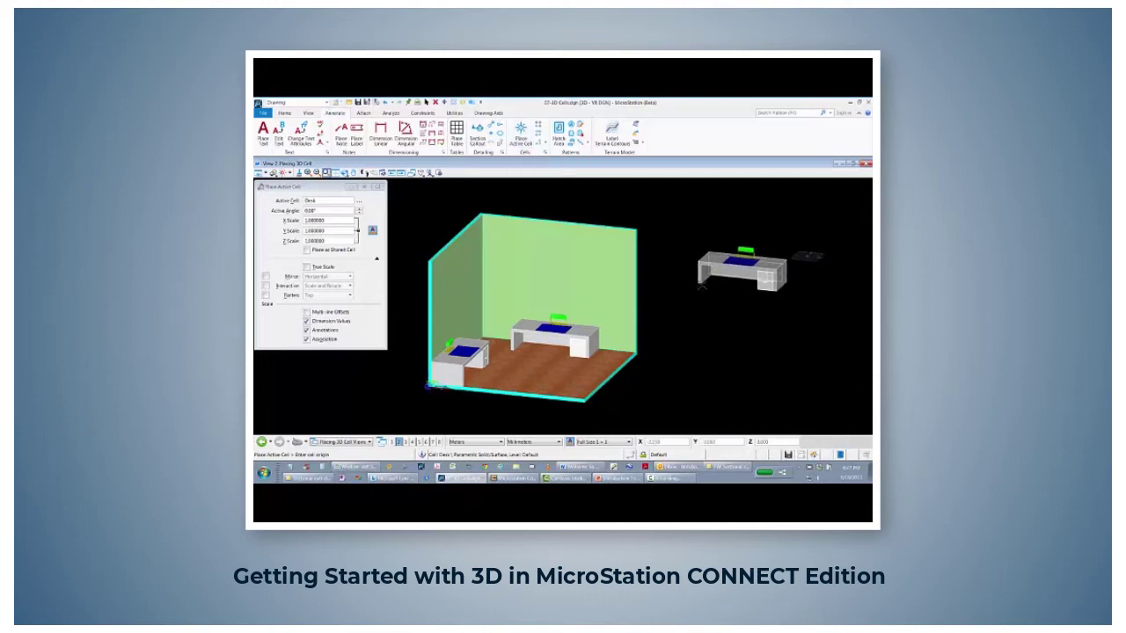
click(719, 296)
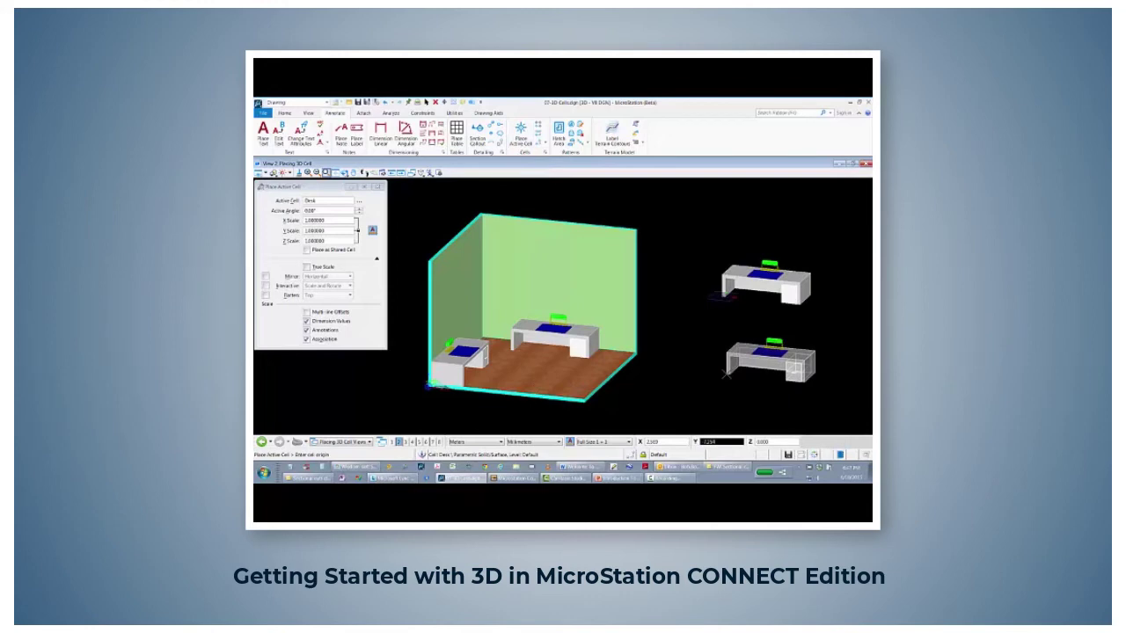
right_click(727, 374)
click(520, 134)
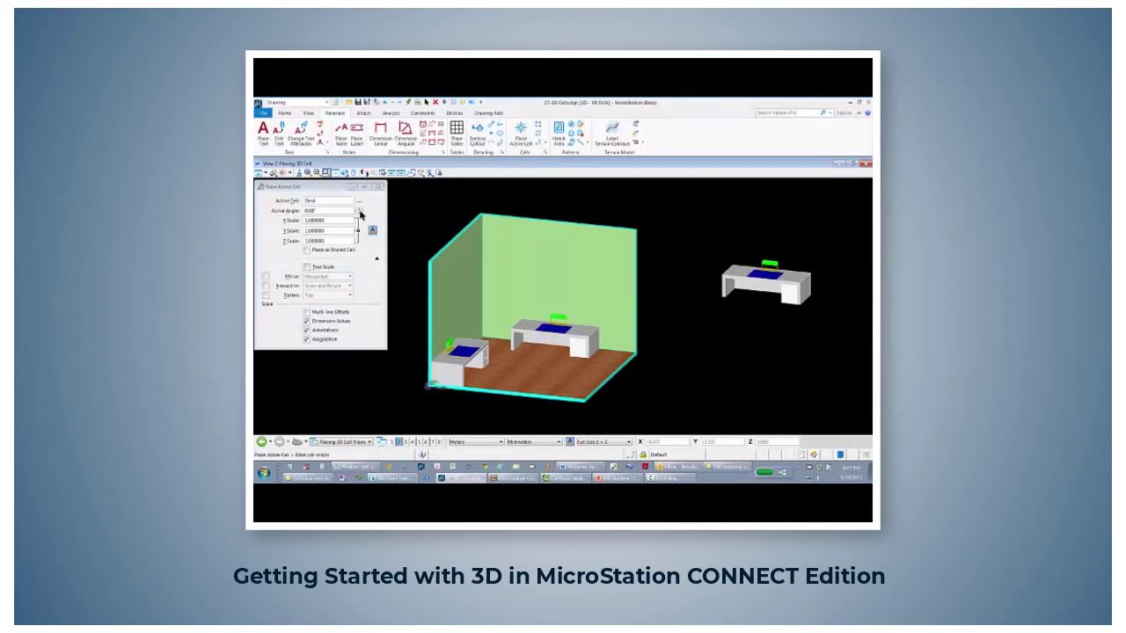
Step: Place desks outside the room while stepping the active angle through 270°, 0°, 90° and 180°
click(358, 214)
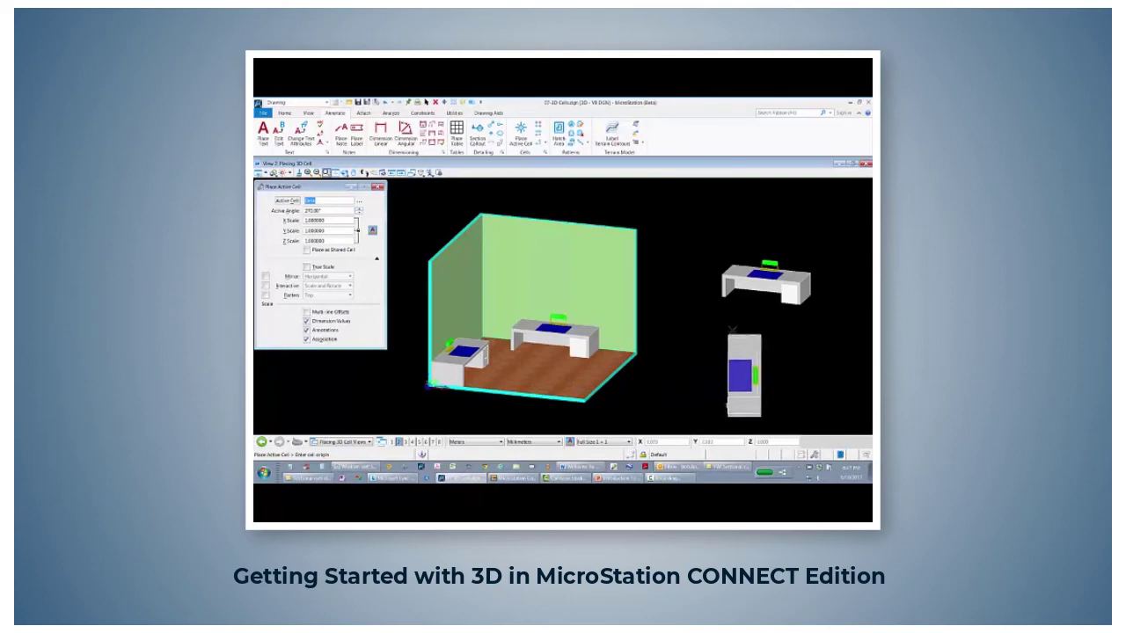
text(d)
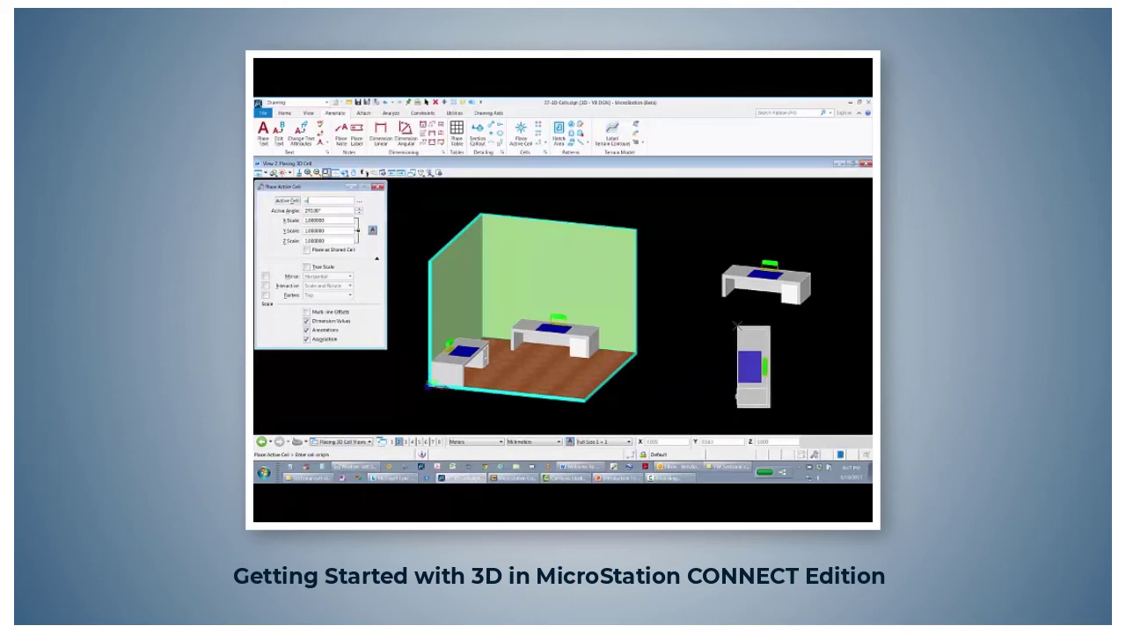
key(Return)
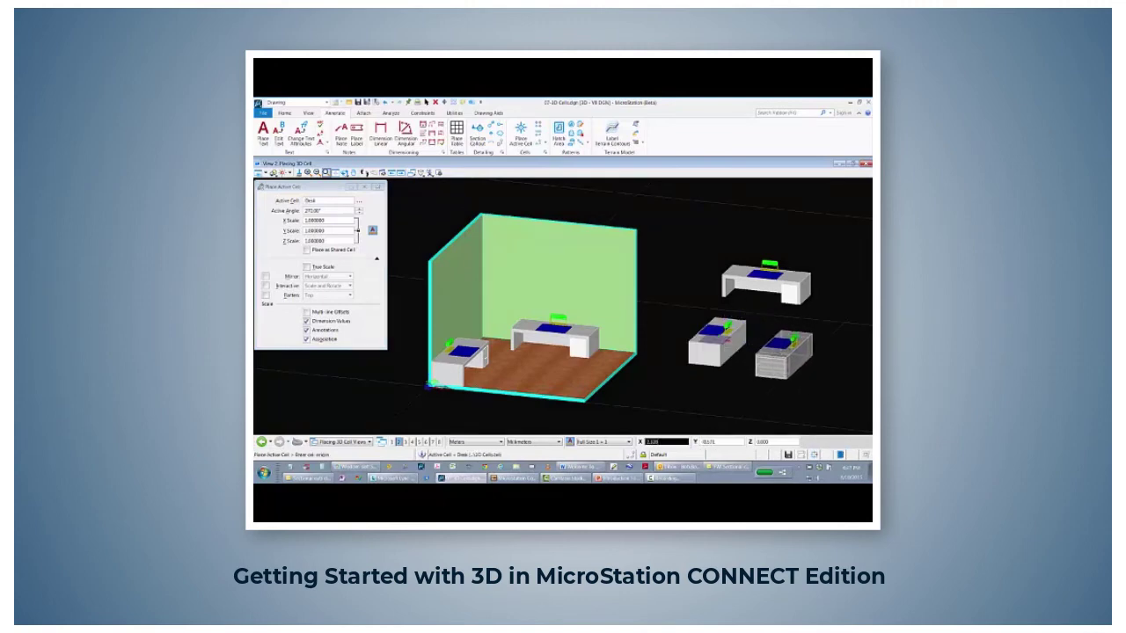
click(358, 211)
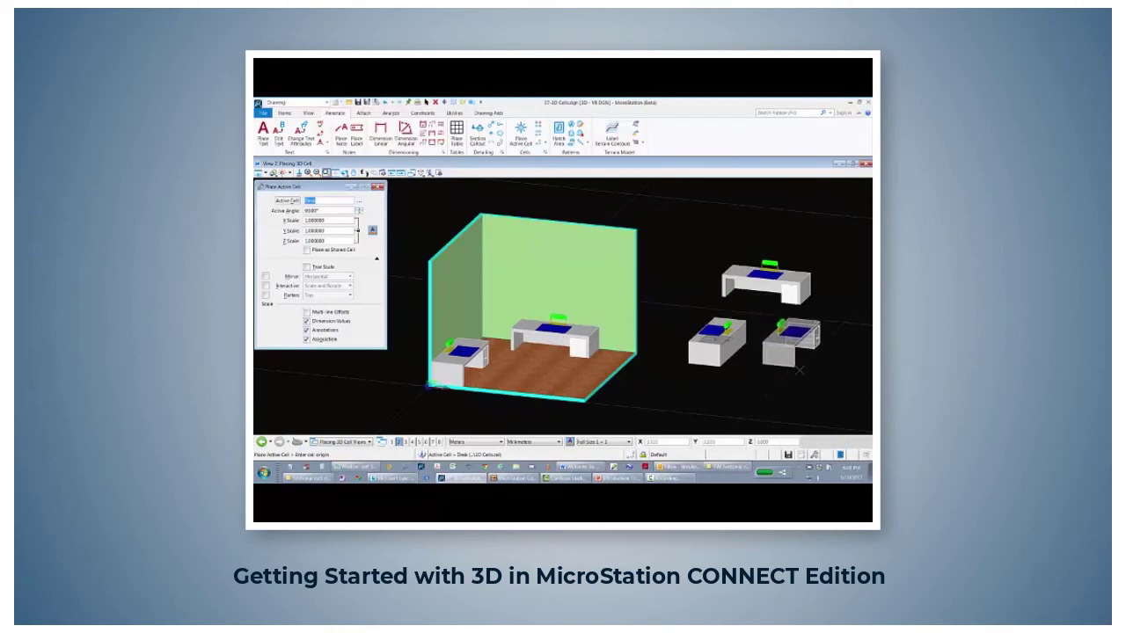
click(358, 210)
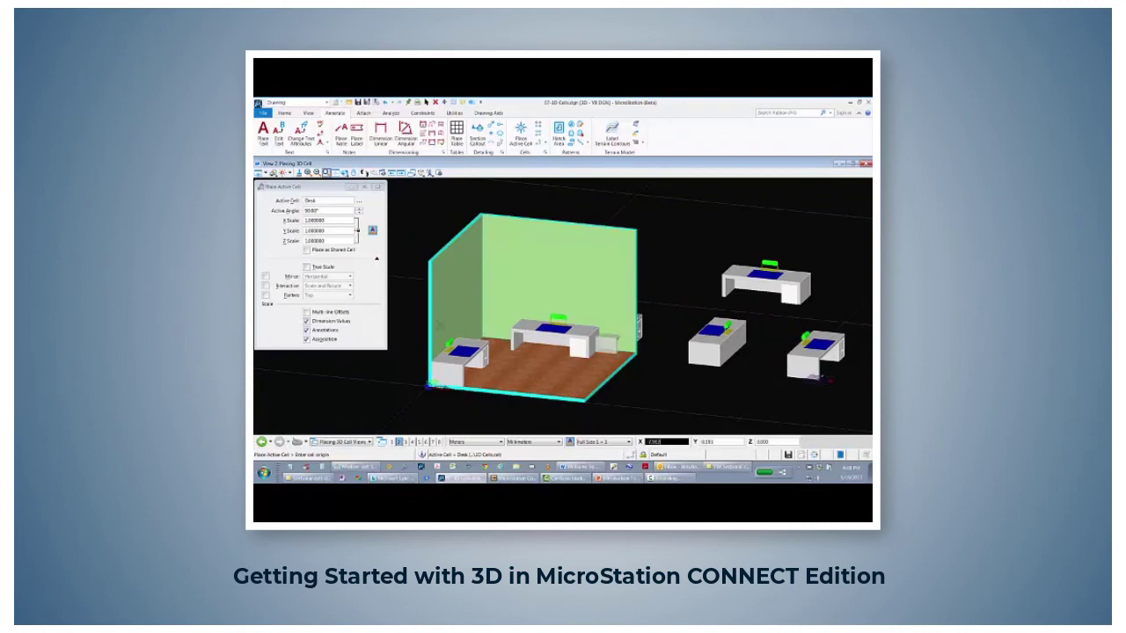
click(358, 211)
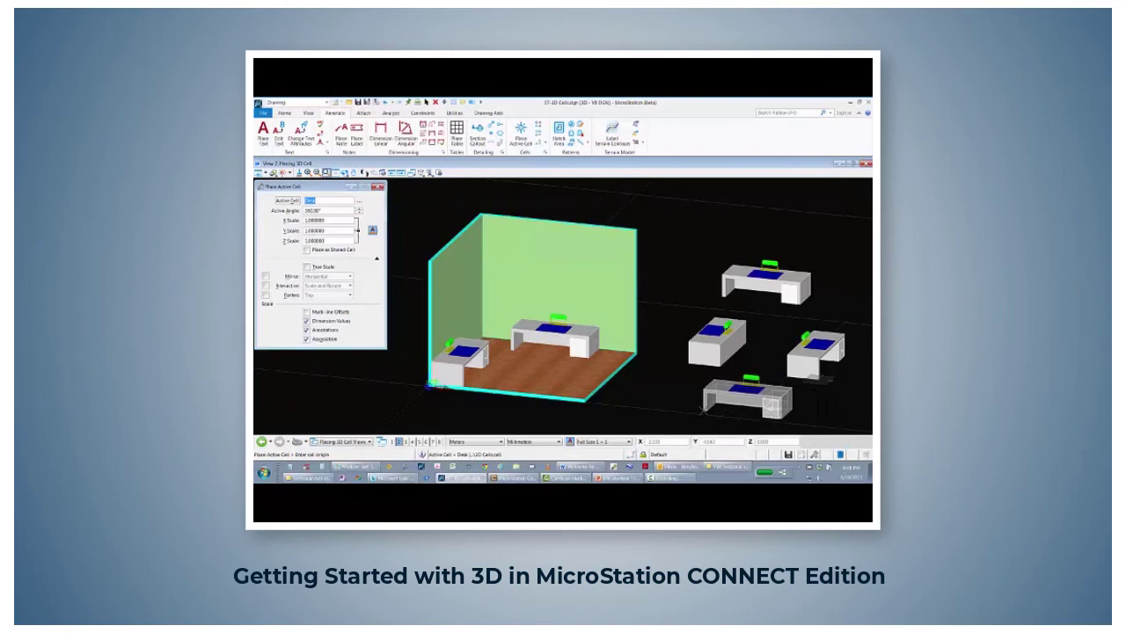
Step: Place a desk rotated 180° outside the room
click(704, 410)
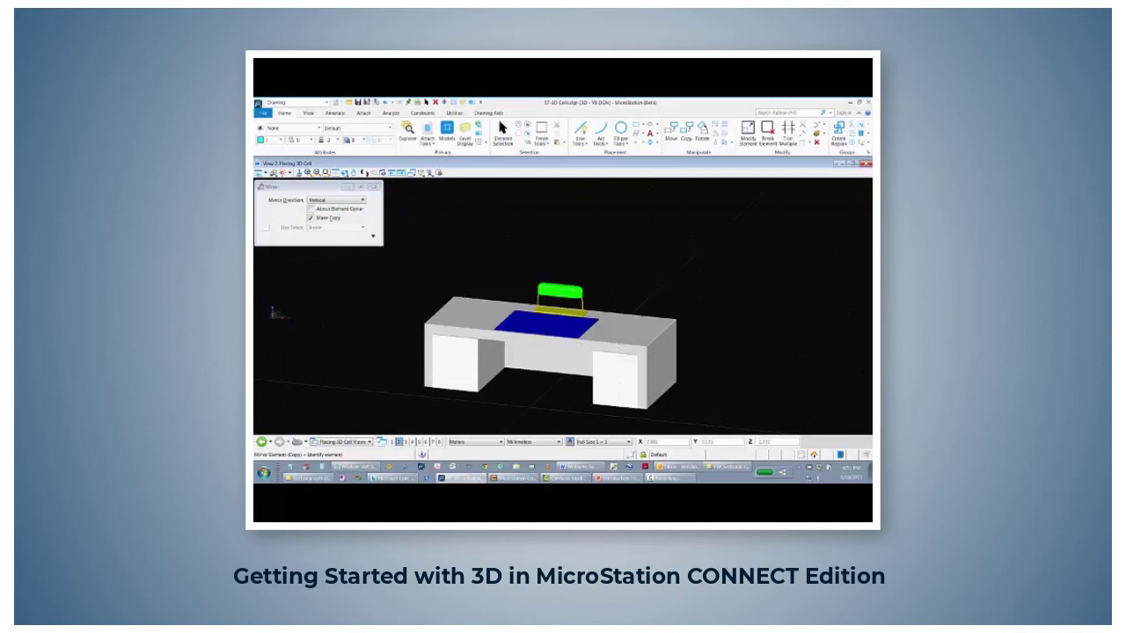
Step: Fence-select the desk solids and set the cell origin at the desk's lower-left corner
click(501, 129)
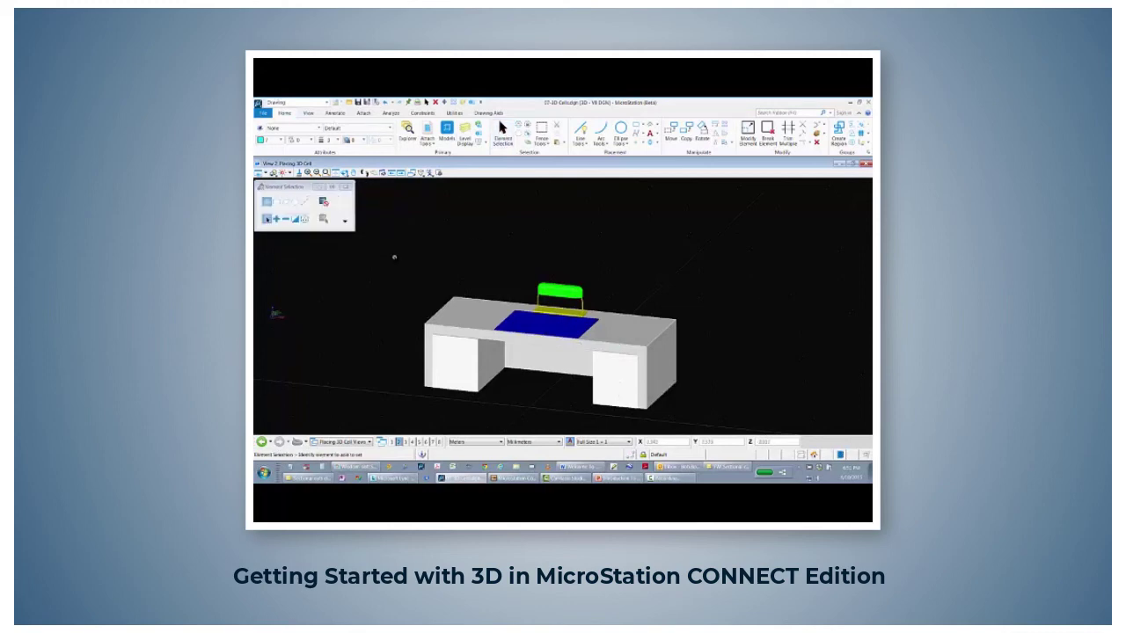
drag(394, 257, 726, 430)
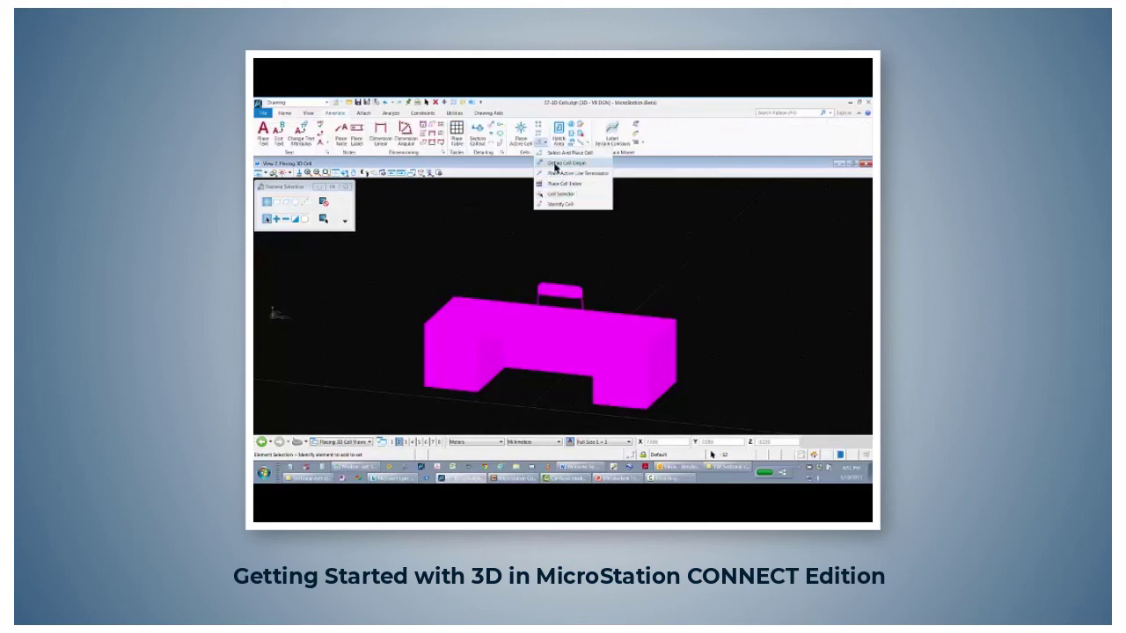
click(556, 164)
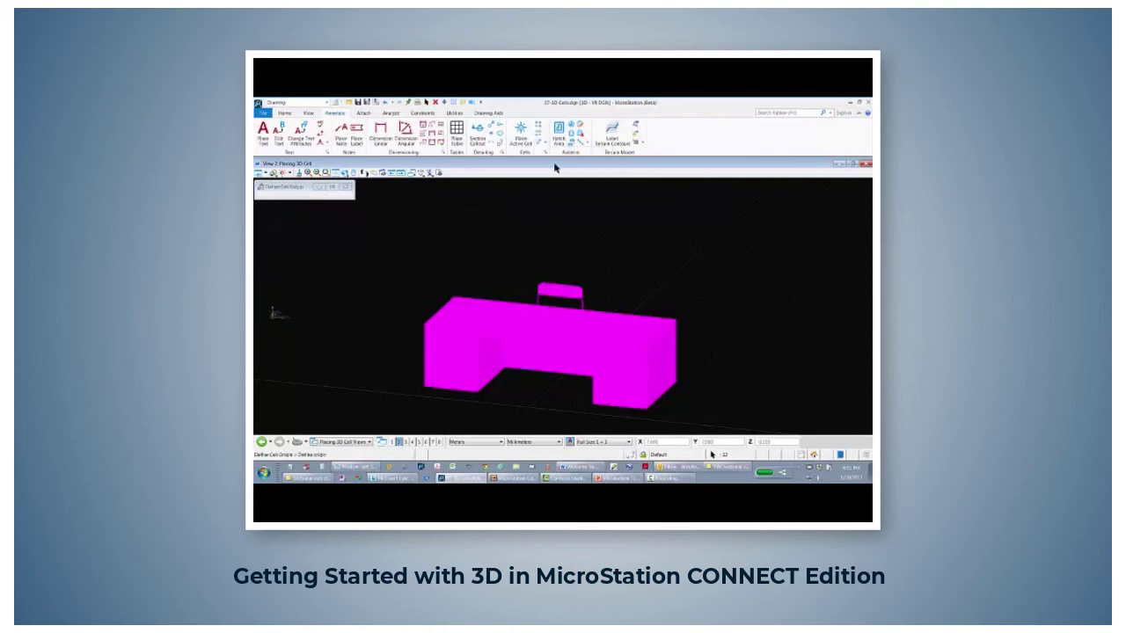
click(425, 384)
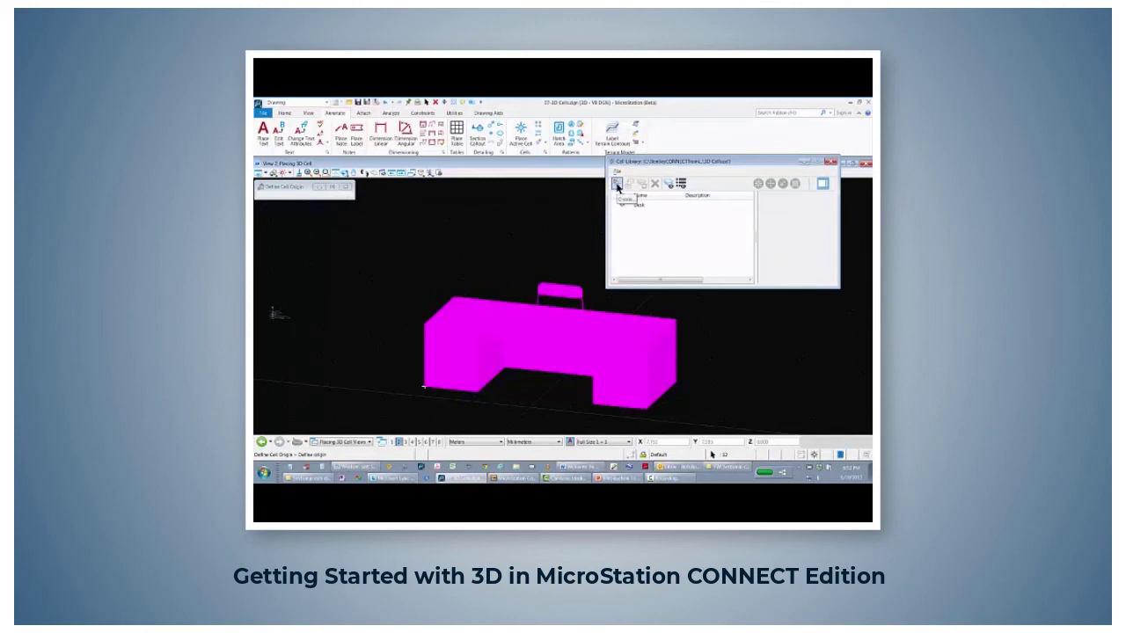
Step: Create a new cell named Desk-2 from the selected desk and make it the active cell
click(618, 186)
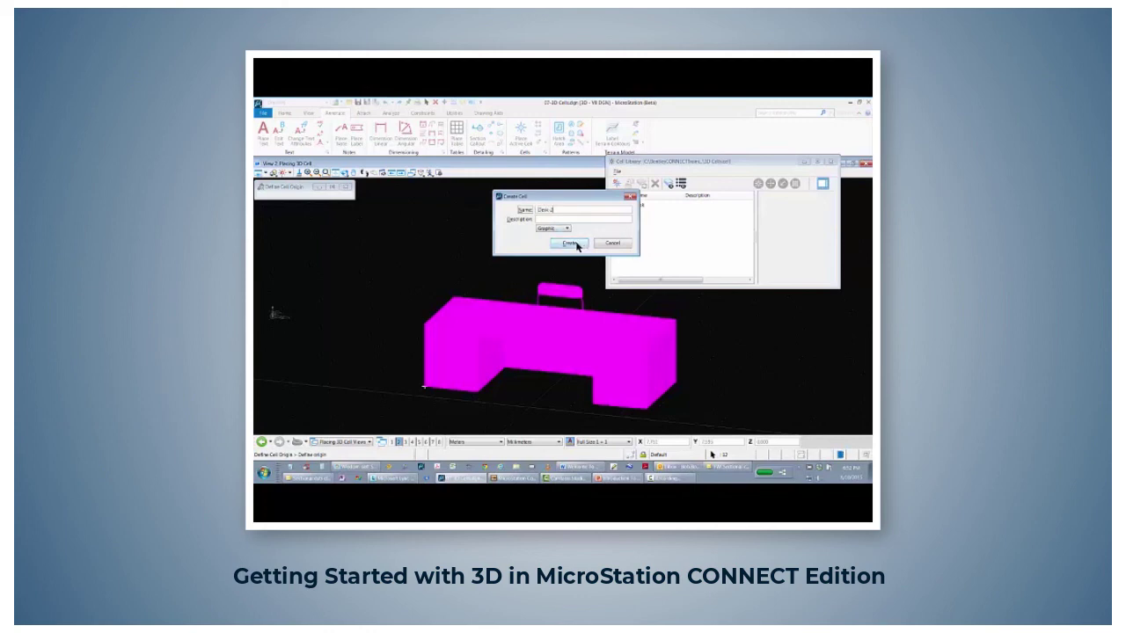
click(571, 243)
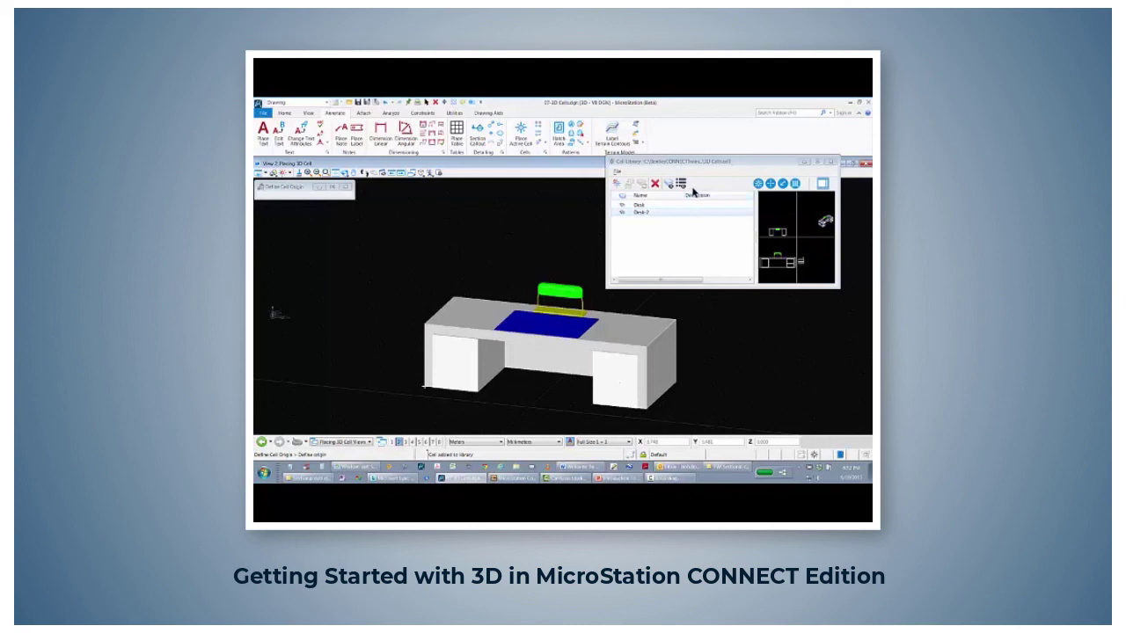
double_click(642, 213)
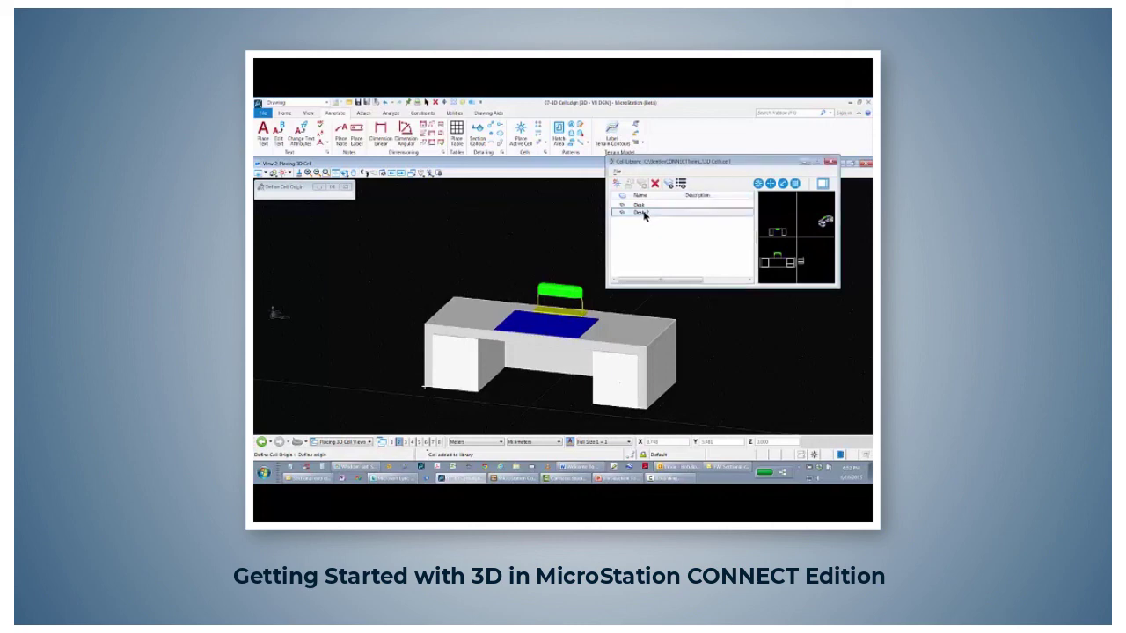
Step: Close the Cell Library and begin placing the Desk-2 cell with Place Active Cell
click(831, 163)
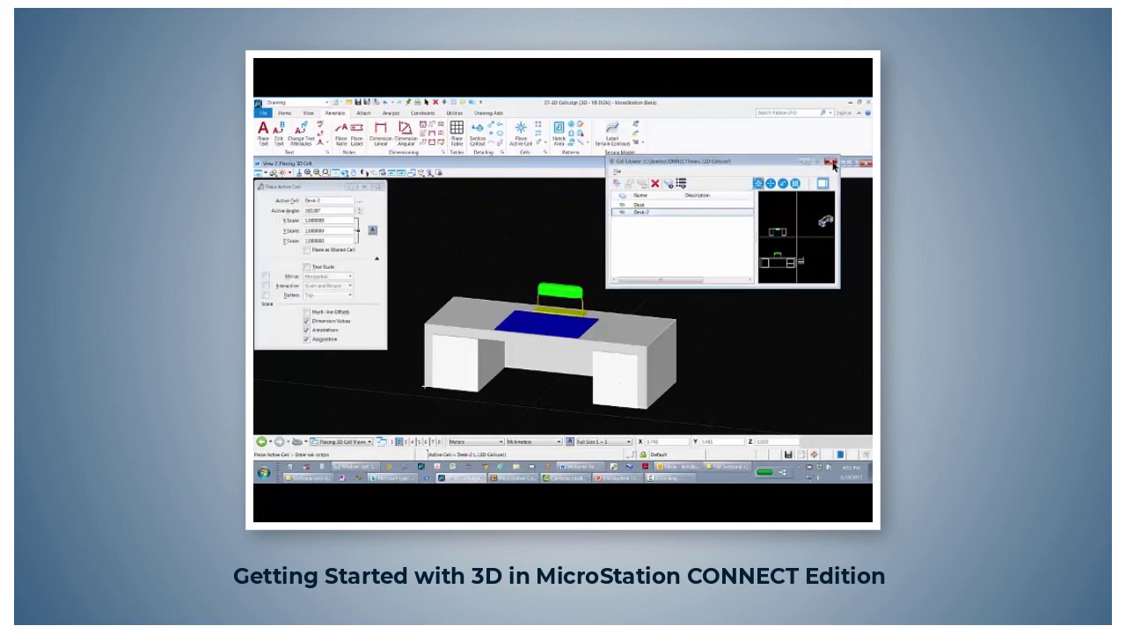
click(522, 130)
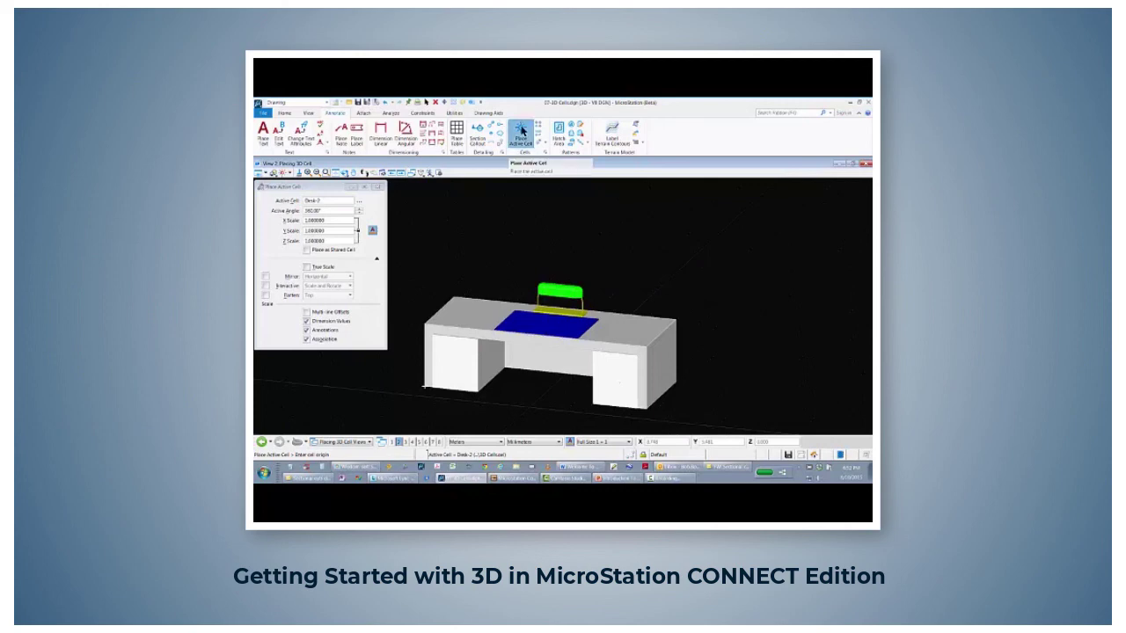